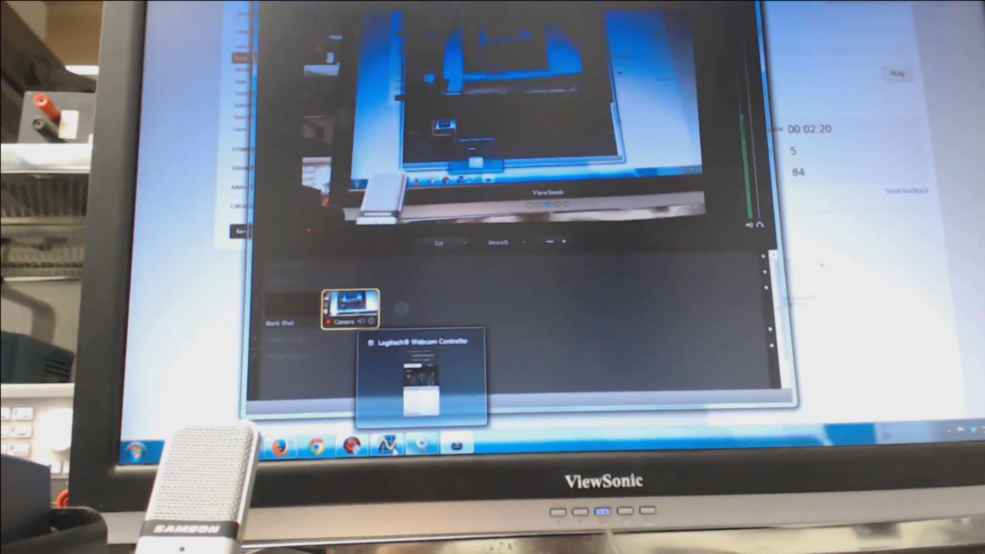
Step: Bring the Quick I/V window with the SMU1 0–2 V sweep in front of Wirecast and move it up-right
left_click(367, 457)
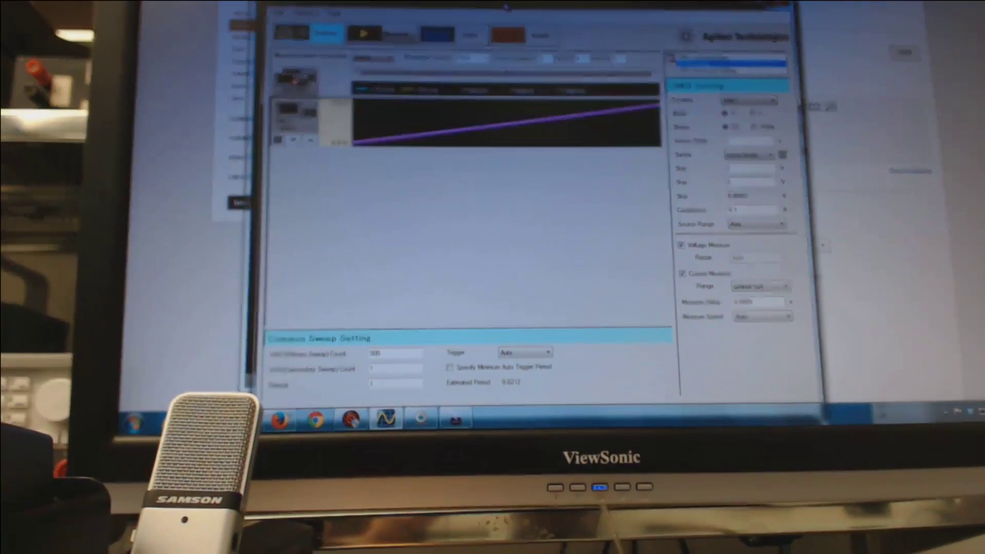
left_click_drag(448, 19, 567, 1)
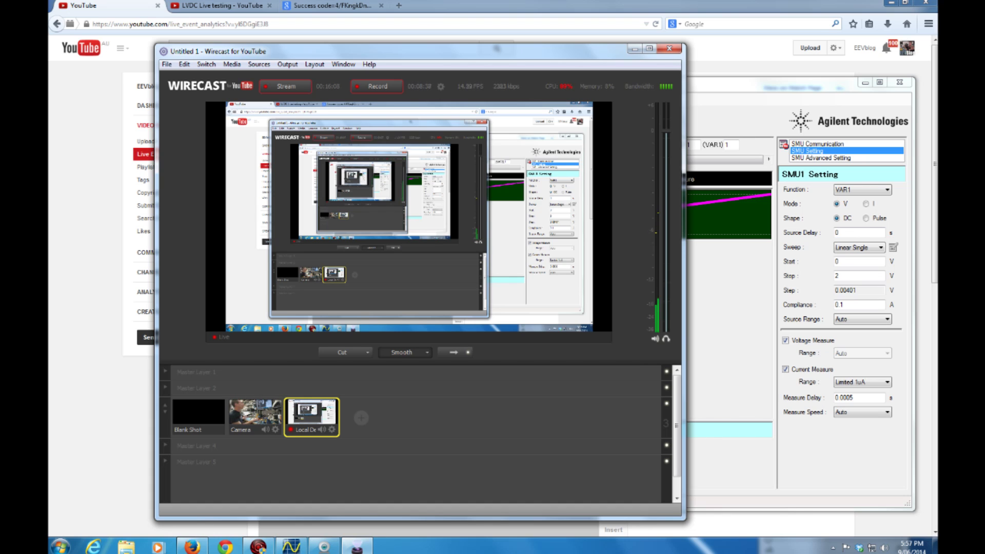
Step: Shift the Wirecast window slightly right and briefly put the workbench Camera shot on air
left_click_drag(390, 51, 422, 48)
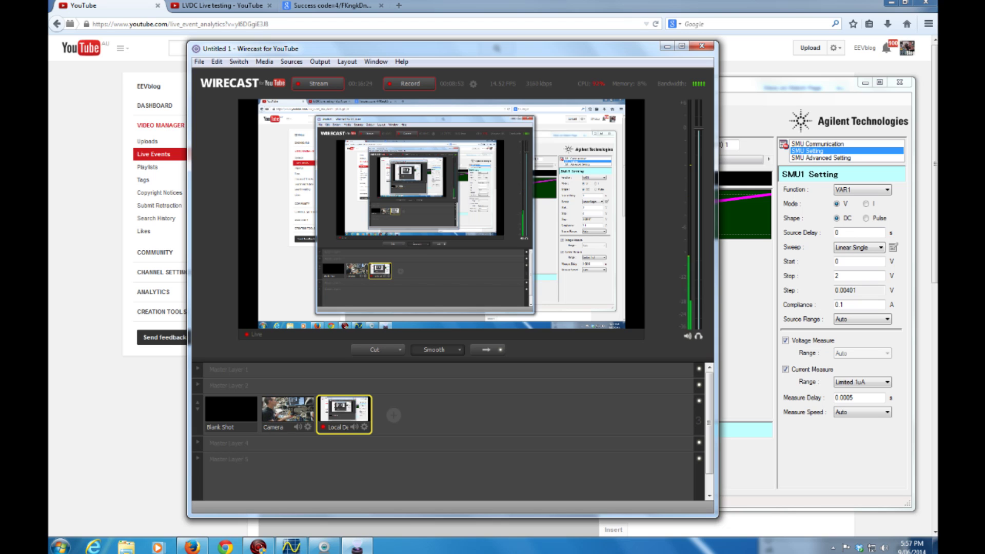
left_click(288, 411)
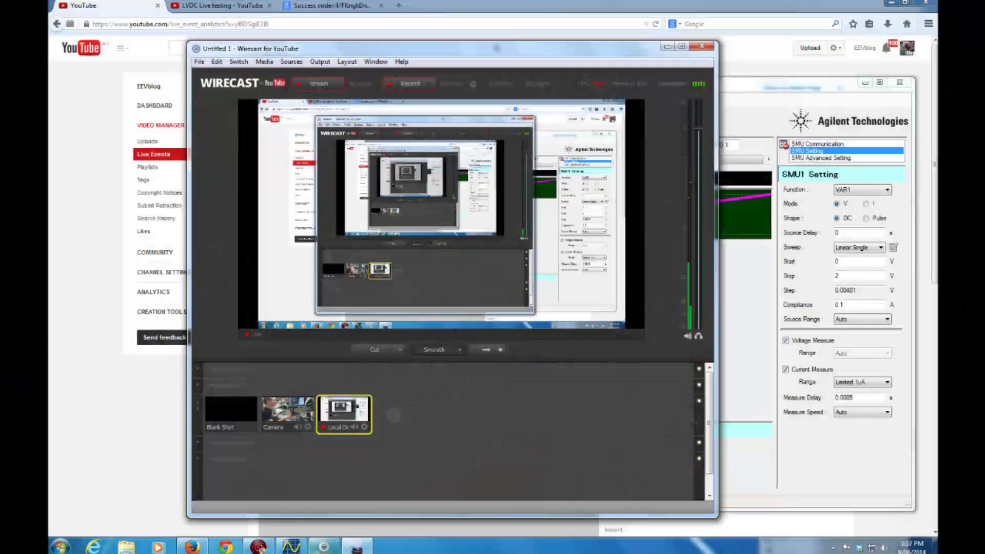
Step: Bring the Quick I/V measurement window forward, move it up-left, and maximize it
left_click(851, 276)
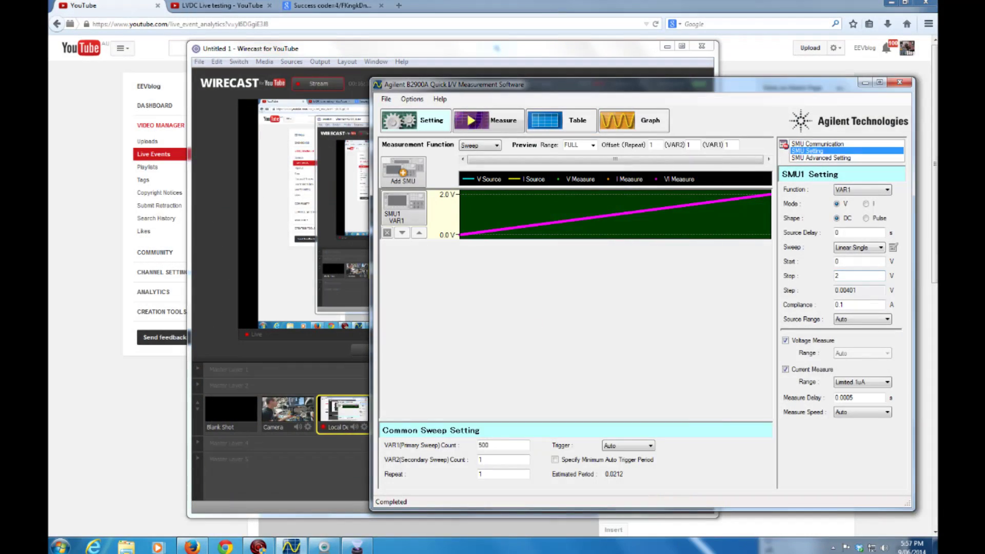
left_click_drag(461, 84, 285, 57)
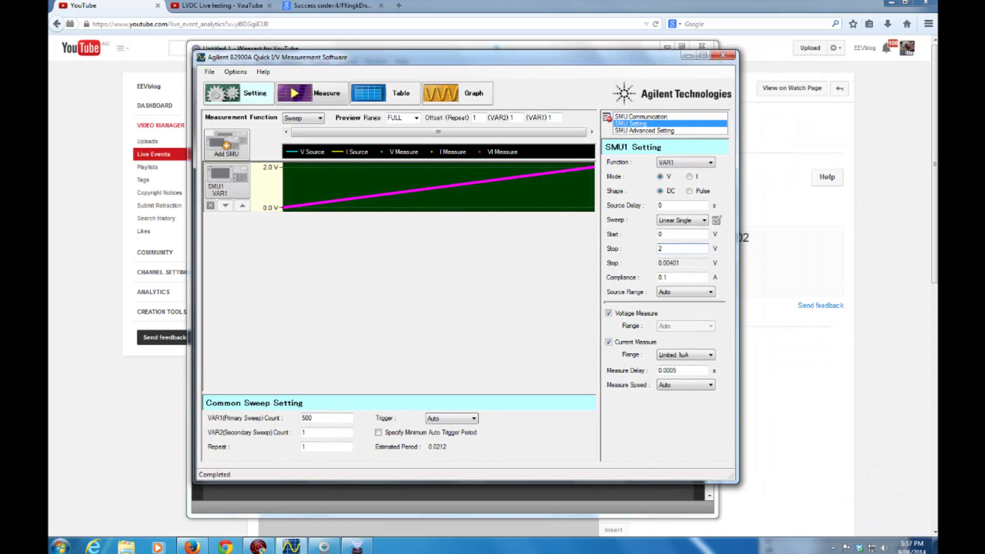
left_click(703, 55)
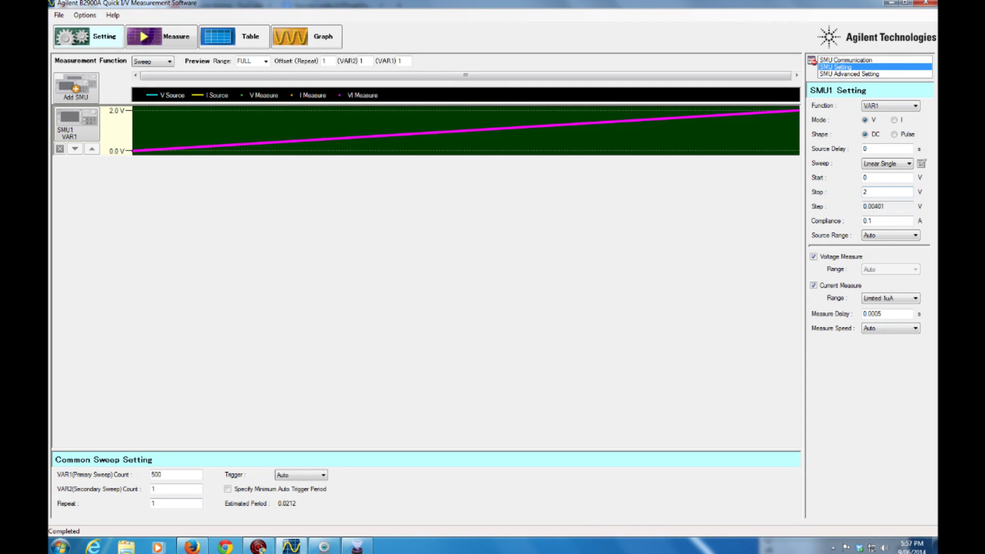
Step: Return from Wirecast to Quick I/V and run the 0–2 V sweep, plotting the diode curve to 0.012 A
left_click(356, 546)
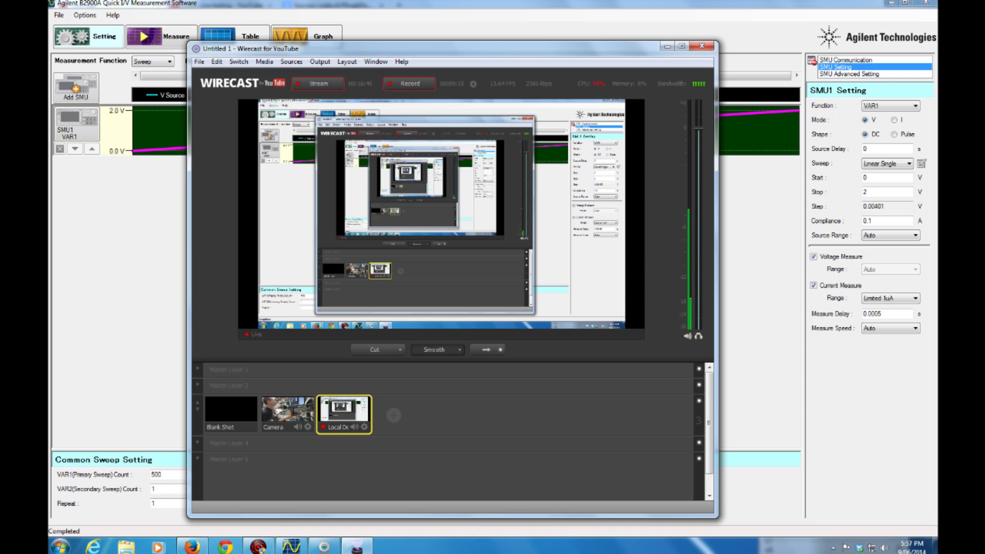
key("alt+Tab")
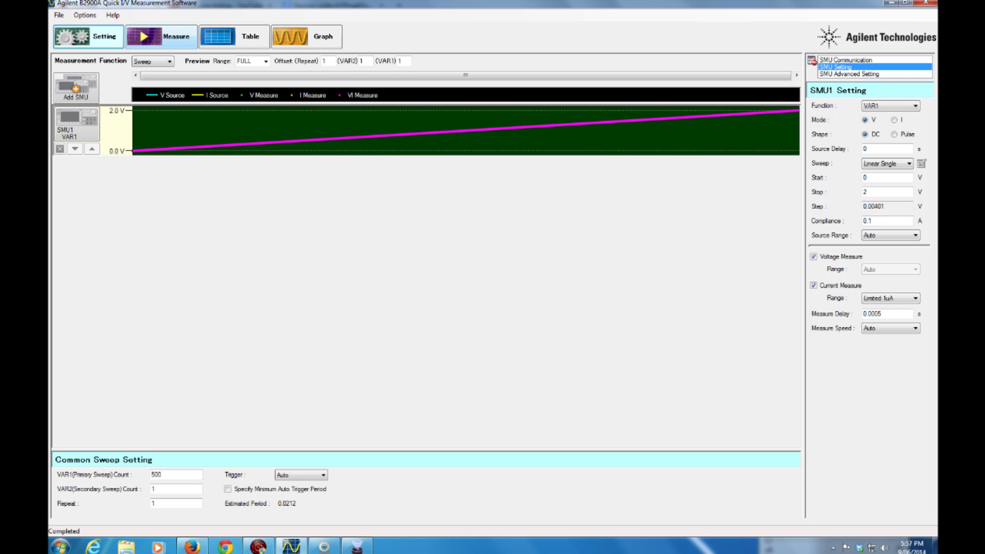
left_click(162, 36)
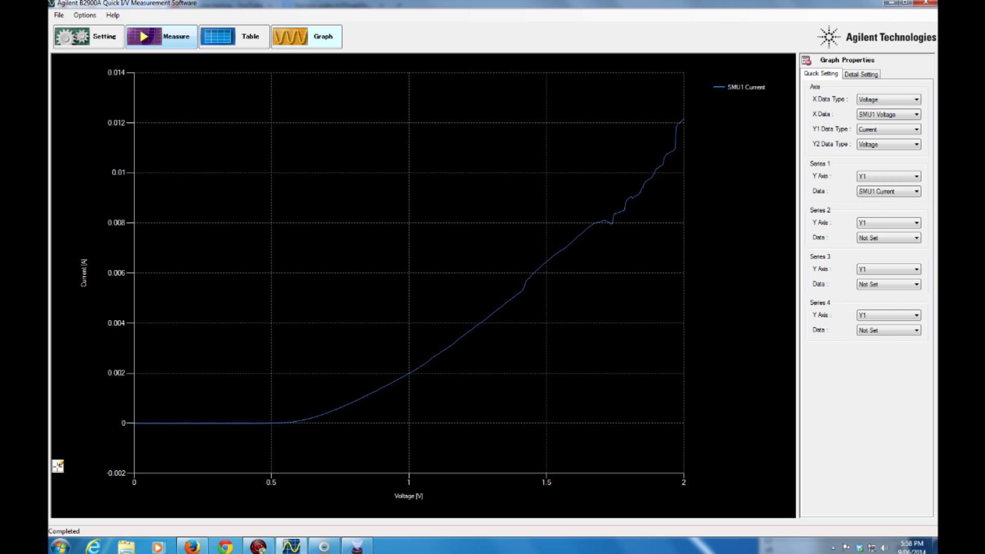
Step: Re-run the diode sweep twice with F5, then bring Wirecast back over the finished graph
key("F5")
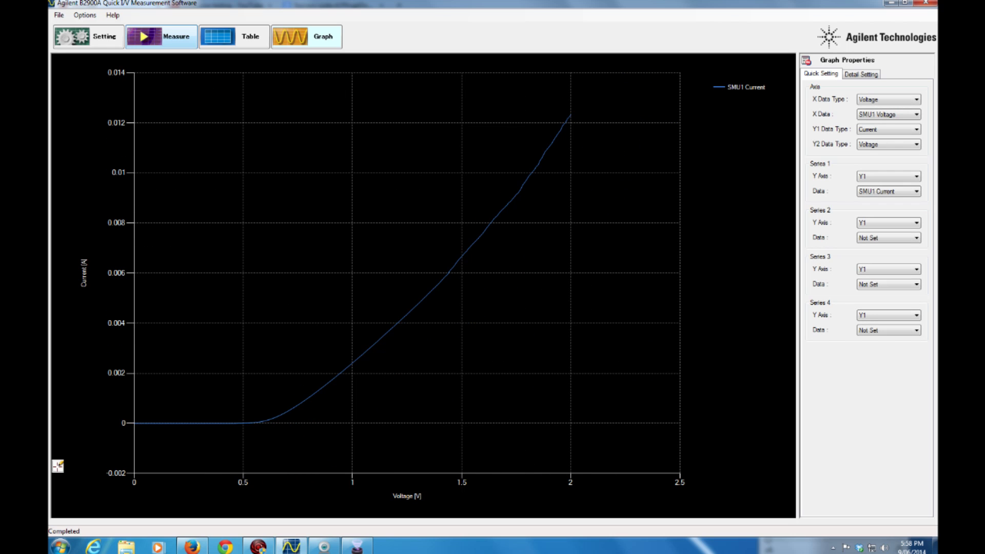
key("F5")
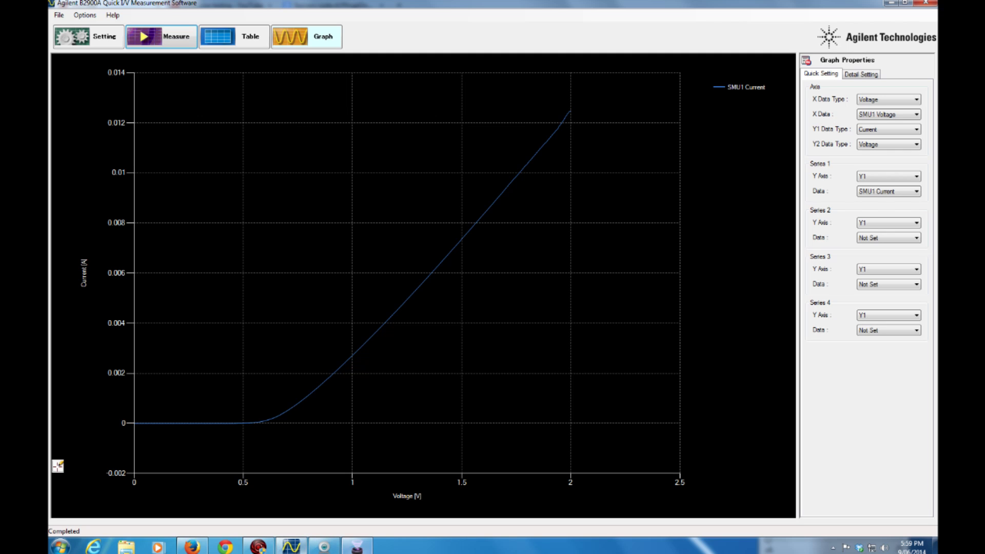
left_click(358, 547)
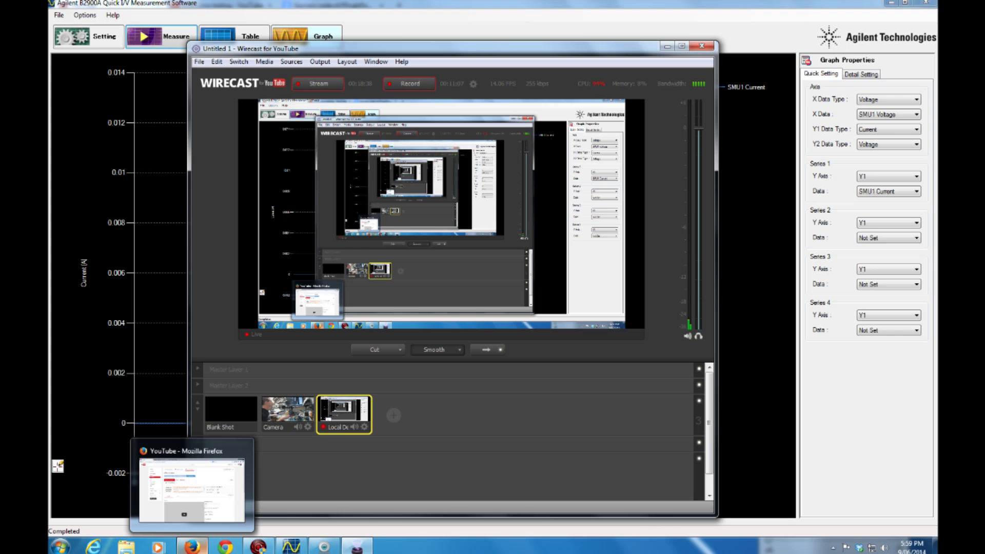
Step: Bring up the YouTube Live Control Room and scroll through the 'LVDC Live testing' stream and comments
left_click(193, 546)
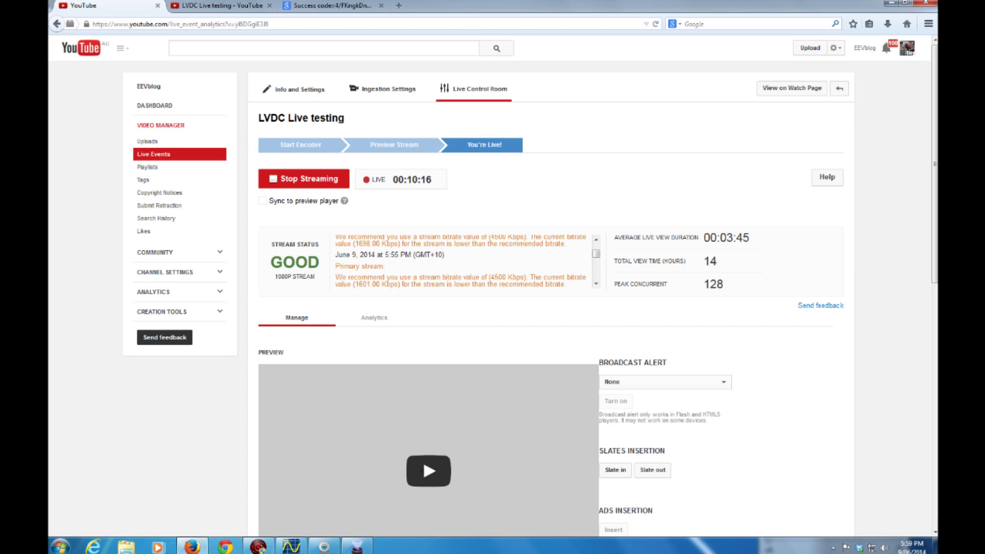
scroll(493, 282, "down", 10)
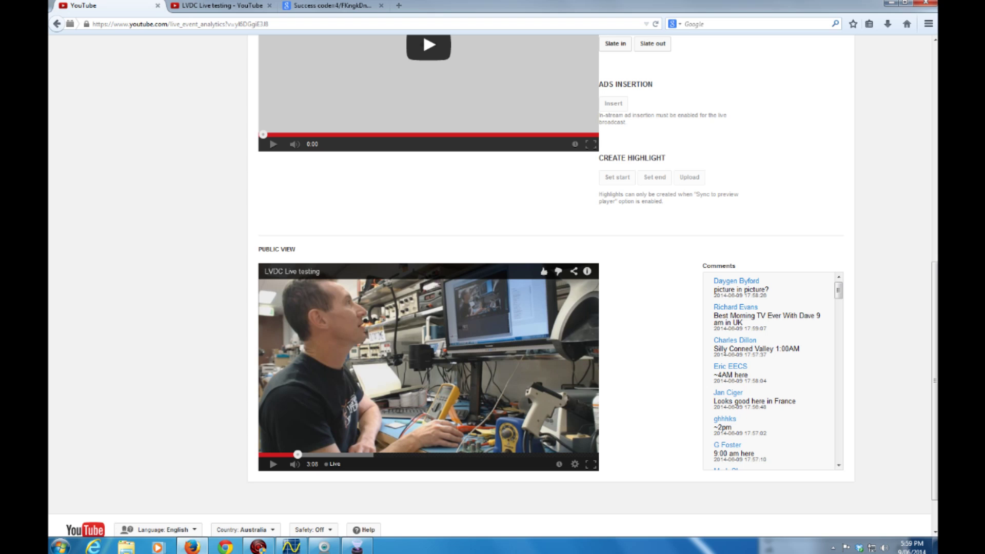
scroll(769, 369, "down", 1)
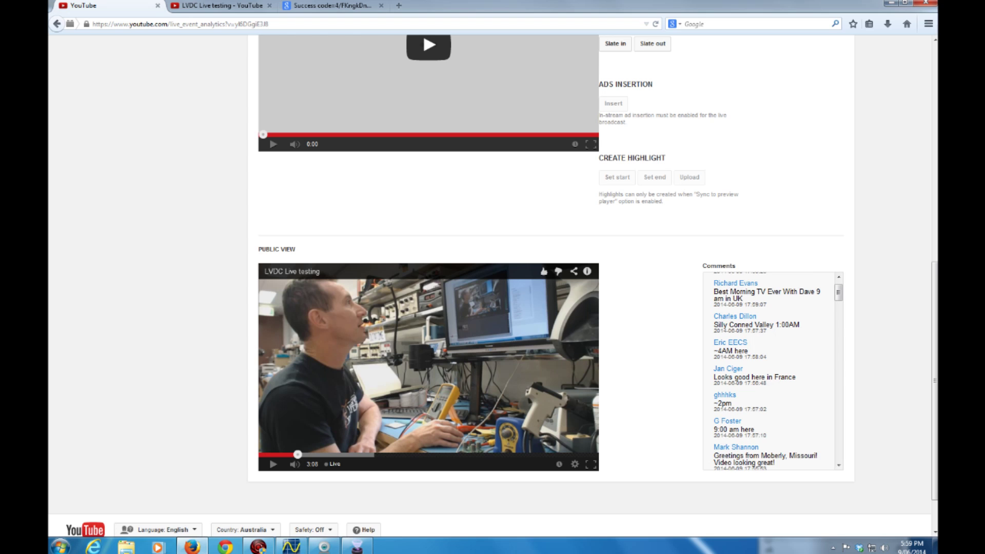
scroll(772, 370, "down", 4)
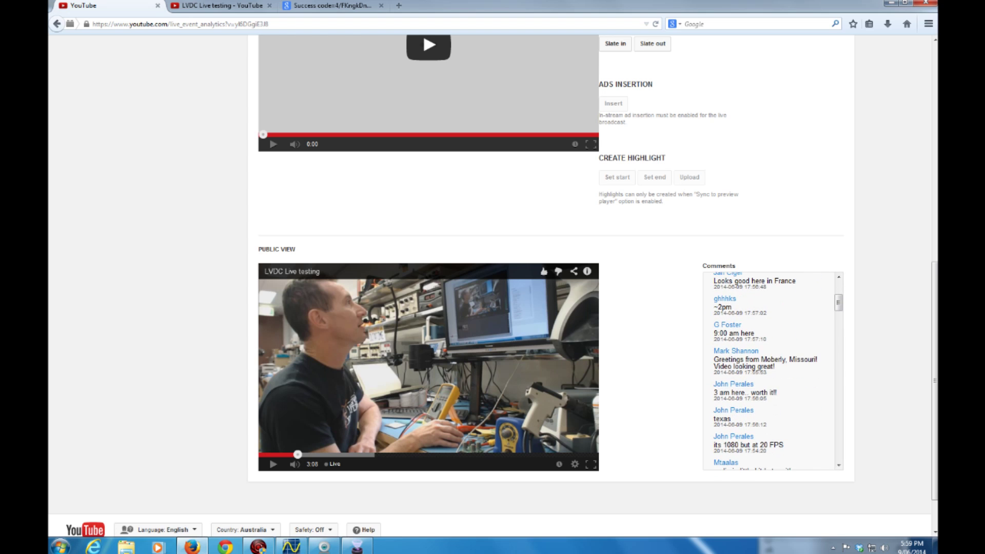
scroll(769, 370, "up", 2)
scroll(769, 370, "down", 3)
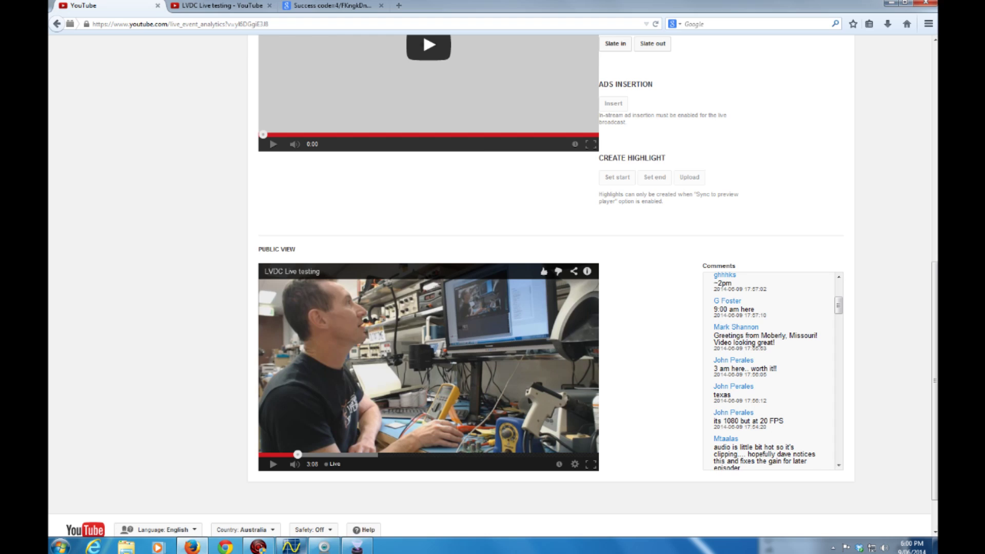
left_click(356, 547)
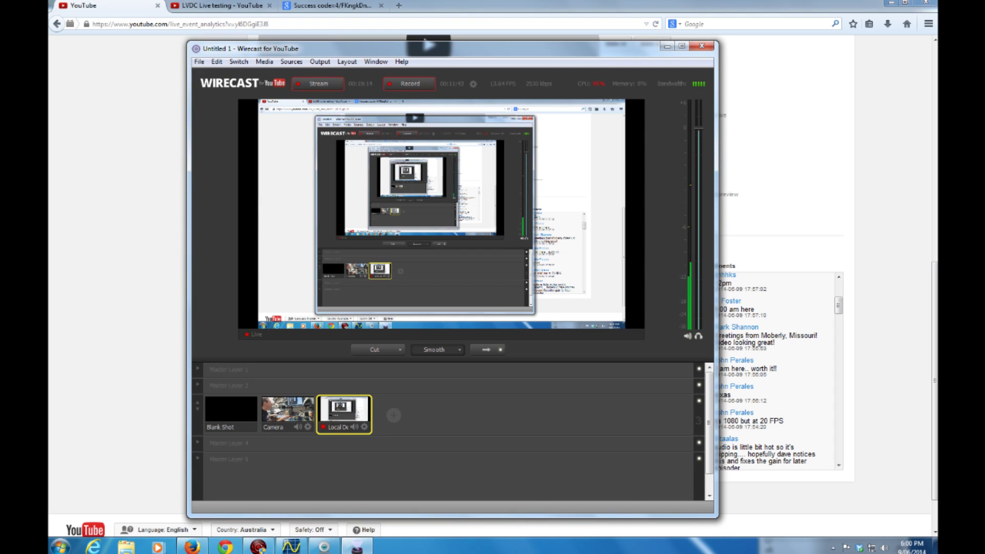
key("alt+Tab")
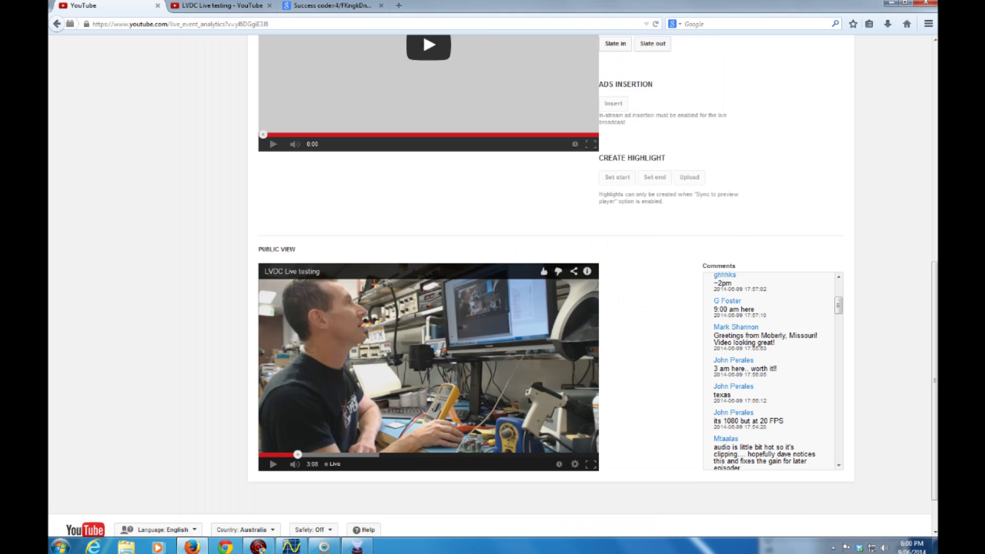
Step: Switch to Quick I/V and run a new 0–2 V sweep, graphing current rising to about 0.012 A
key("alt+Tab")
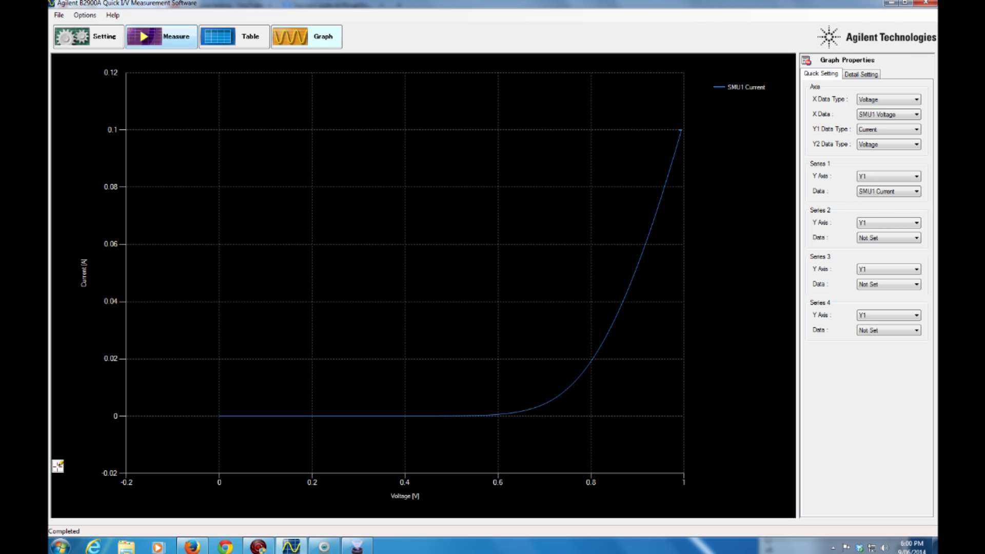
left_click(162, 37)
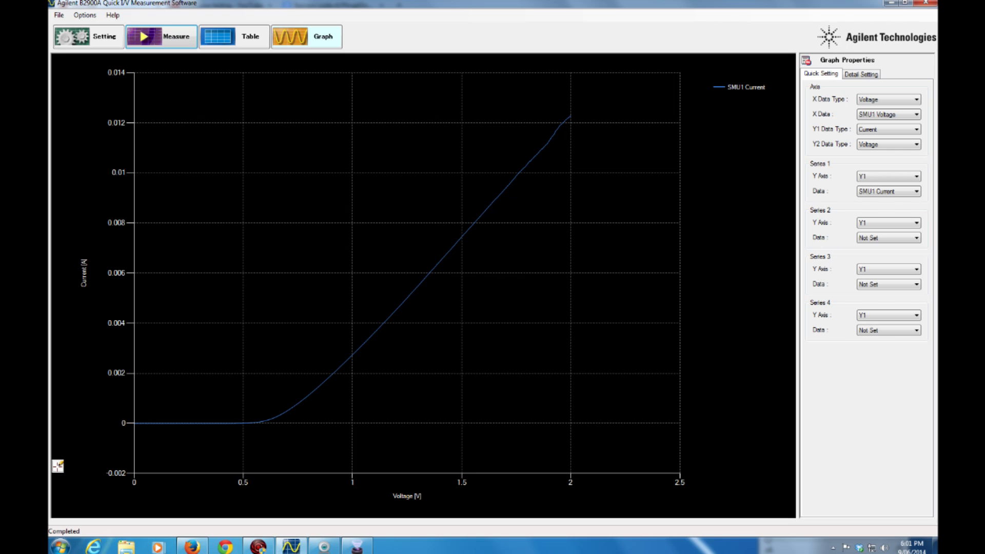
Step: Re-run the sweep twice, producing a straight resistor line reaching about 0.00045 A at 2 V
key("F5")
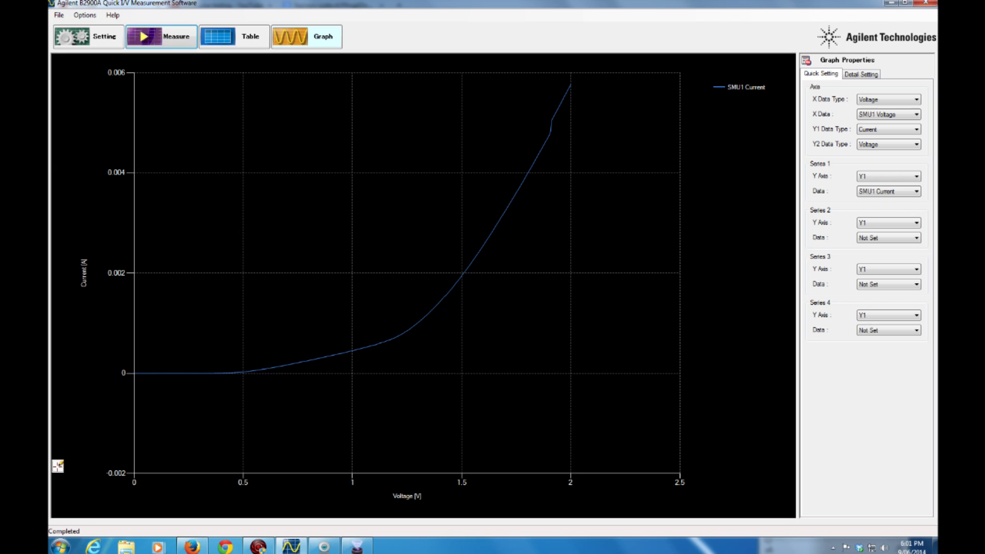
left_click(161, 37)
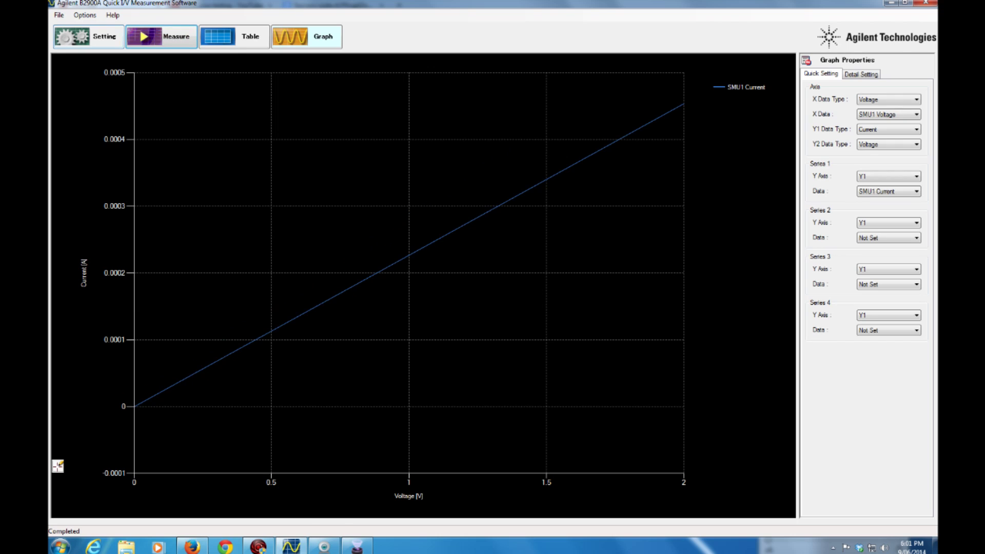
Step: Change the sweep stop voltage to 20 V and measure twice, reaching about 0.0046 A
left_click(89, 37)
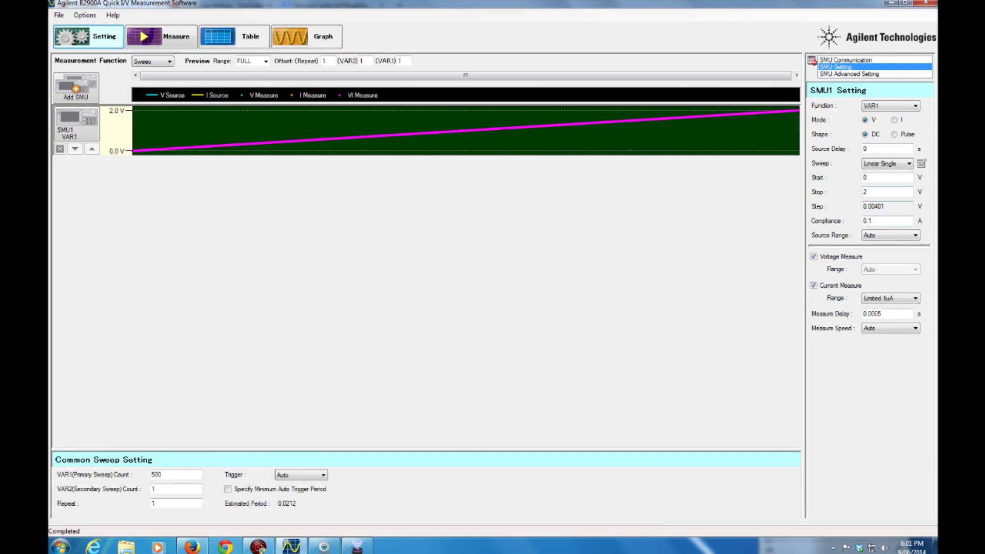
double_click(865, 192)
type("20")
left_click(161, 36)
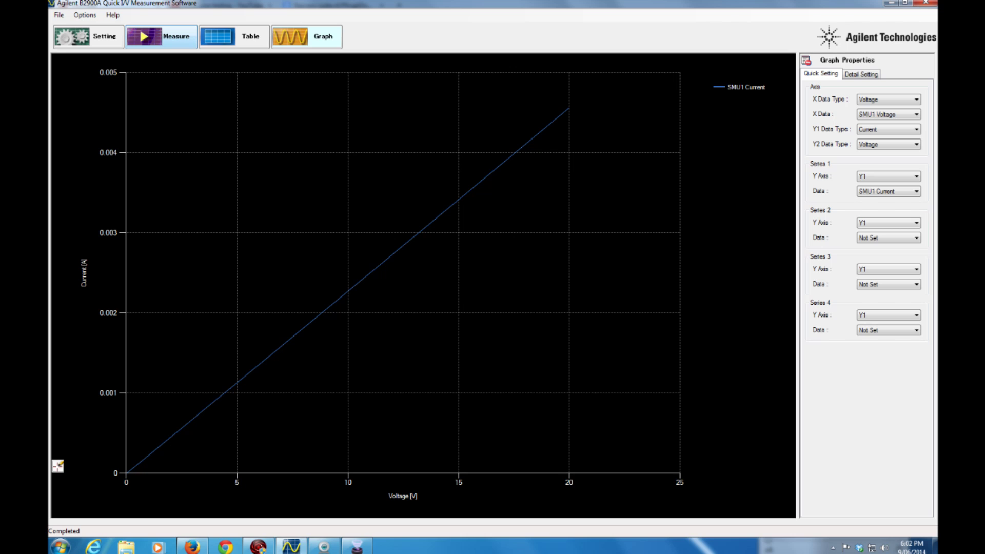
key("F5")
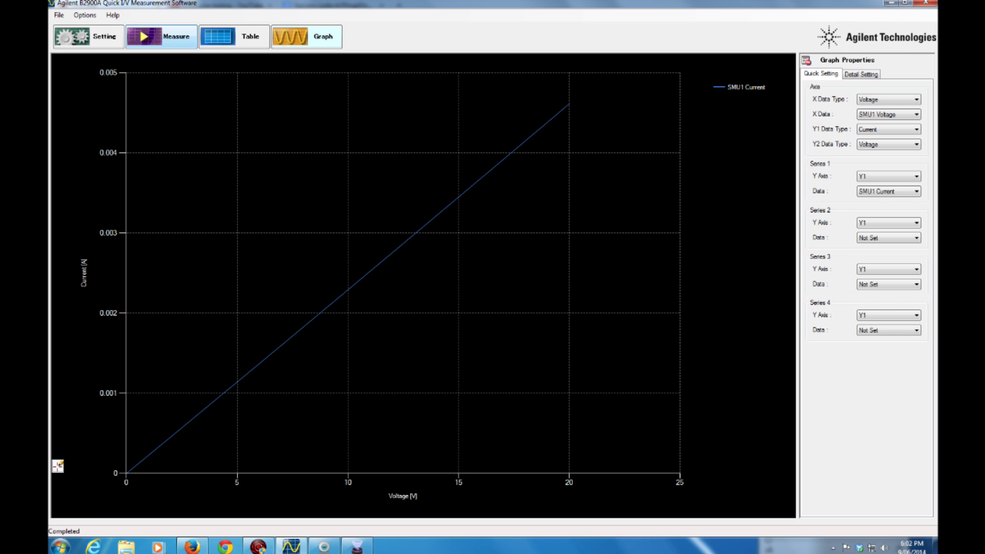
right_click(272, 418)
Step: Minimise the Agilent window and bring Wirecast forward over the YouTube Live Events page
left_click(290, 545)
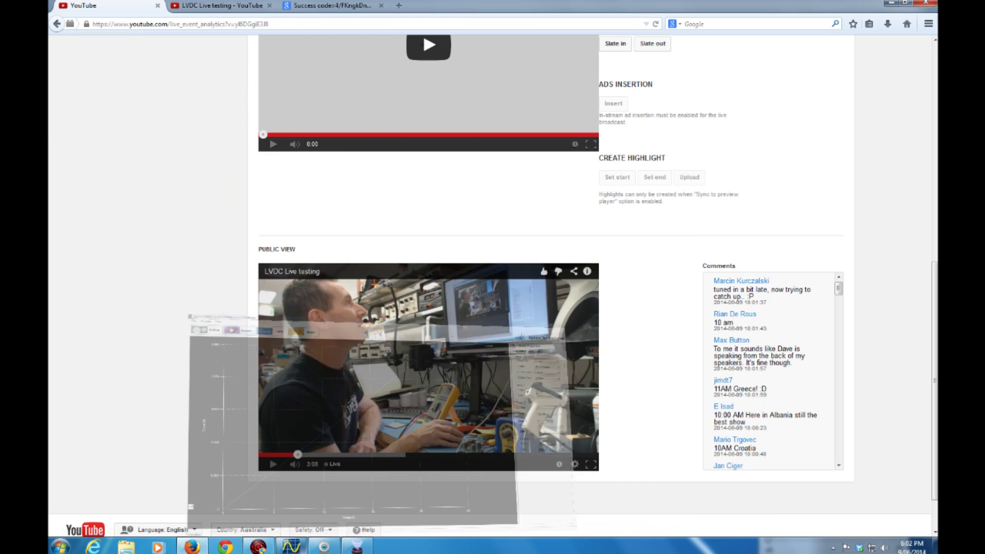
left_click(356, 546)
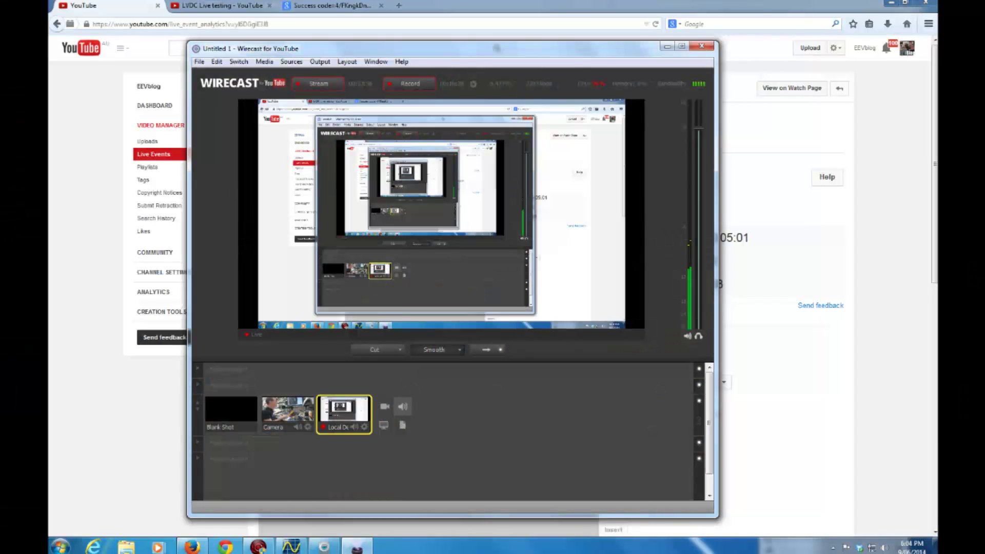
Step: Open Wirecast's add-shot source menu from the + camera icon beside the layer's shots
left_click(385, 407)
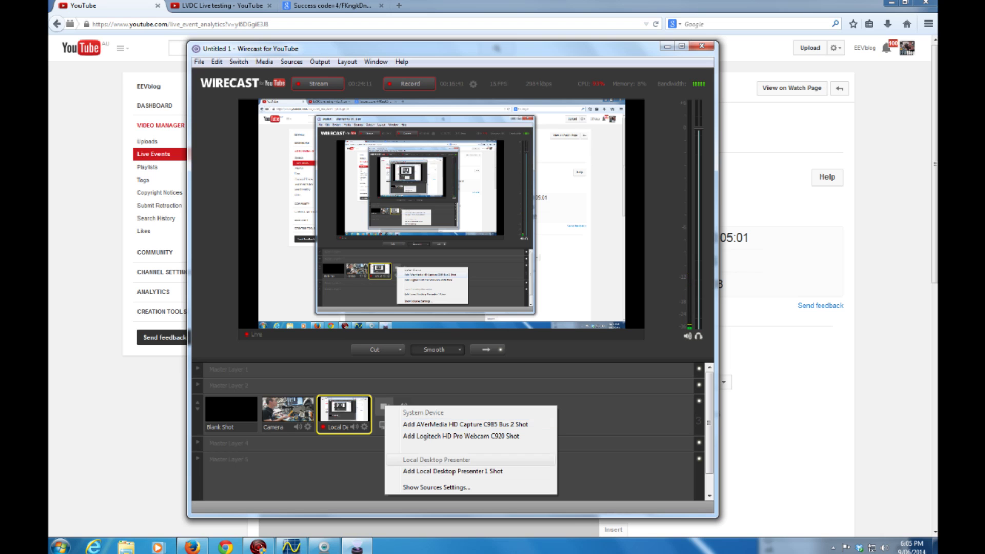
Step: Set the AVerMedia HD Capture C985 source's capture size to 1920 x 1080 and close Source Settings
left_click(435, 487)
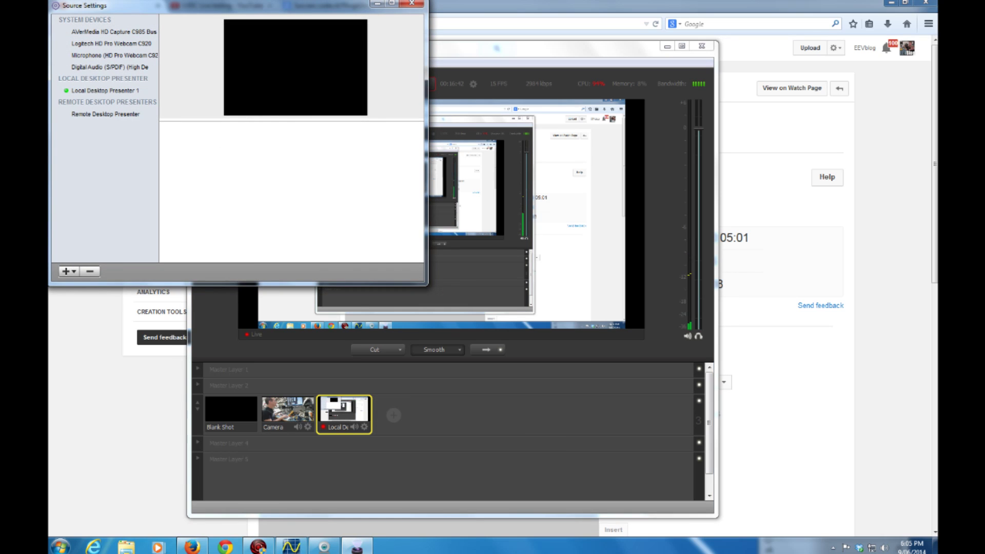
left_click(114, 31)
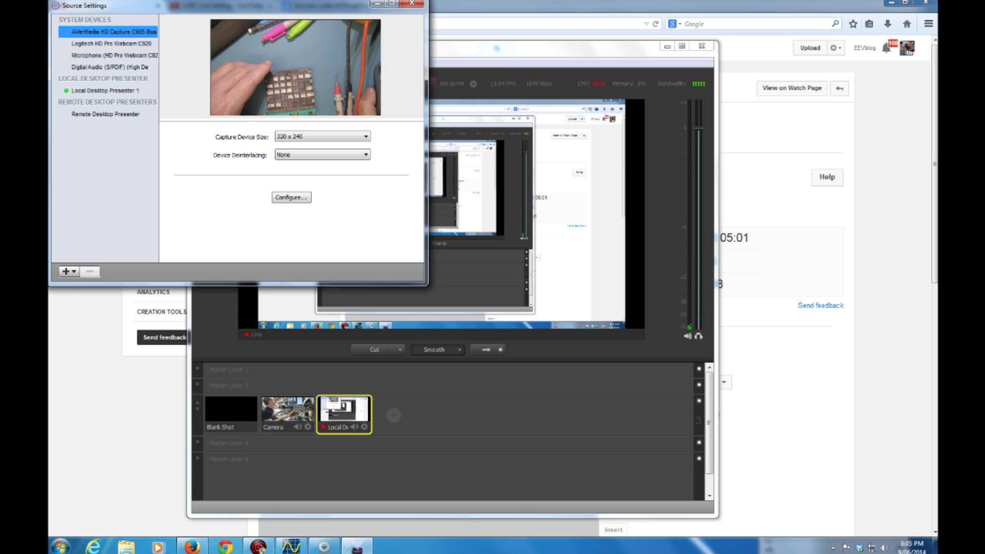
left_click(322, 136)
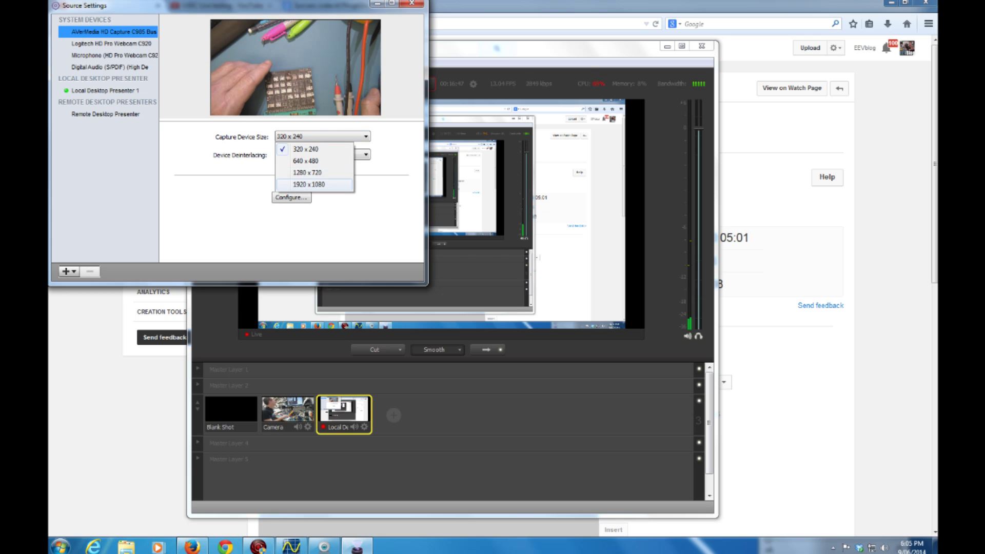
left_click(308, 185)
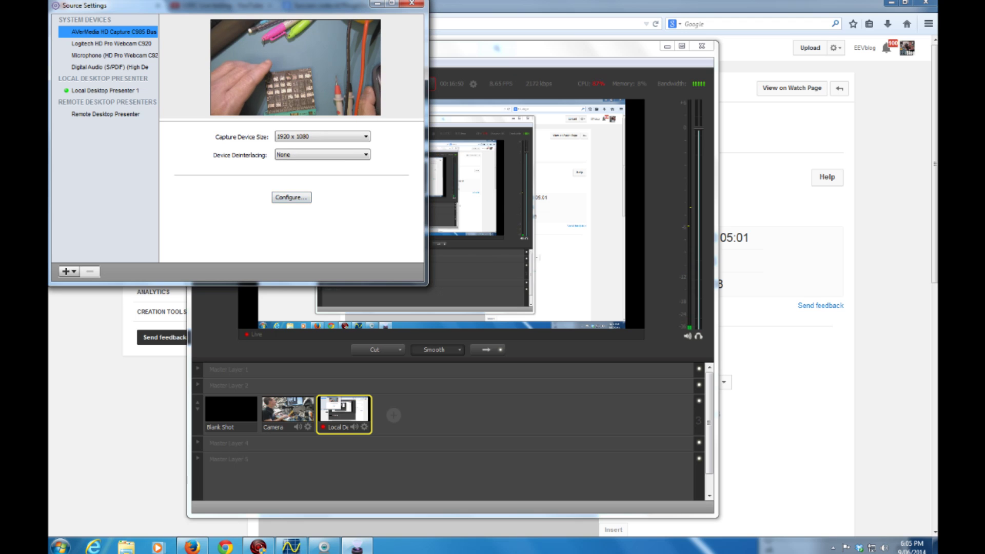
left_click(112, 43)
left_click(112, 32)
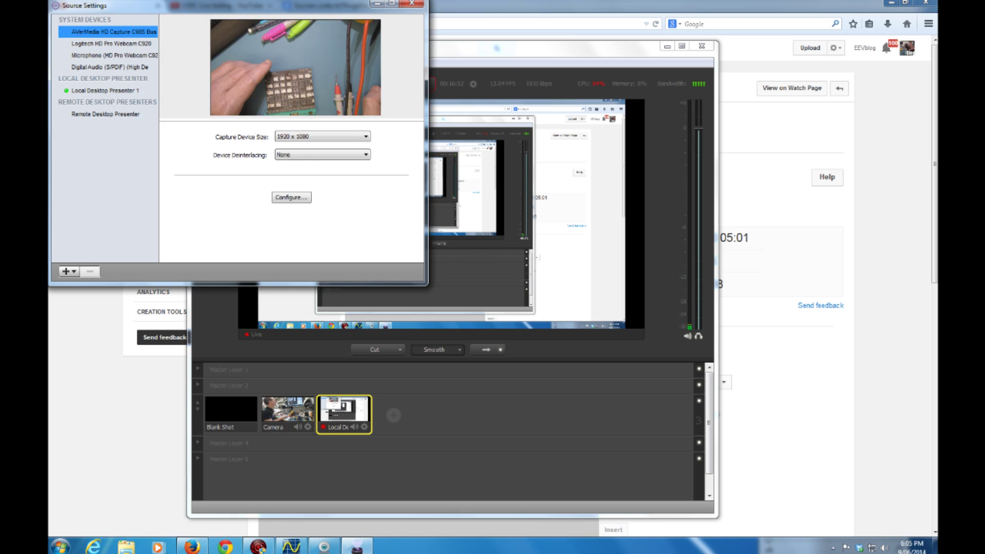
left_click(412, 4)
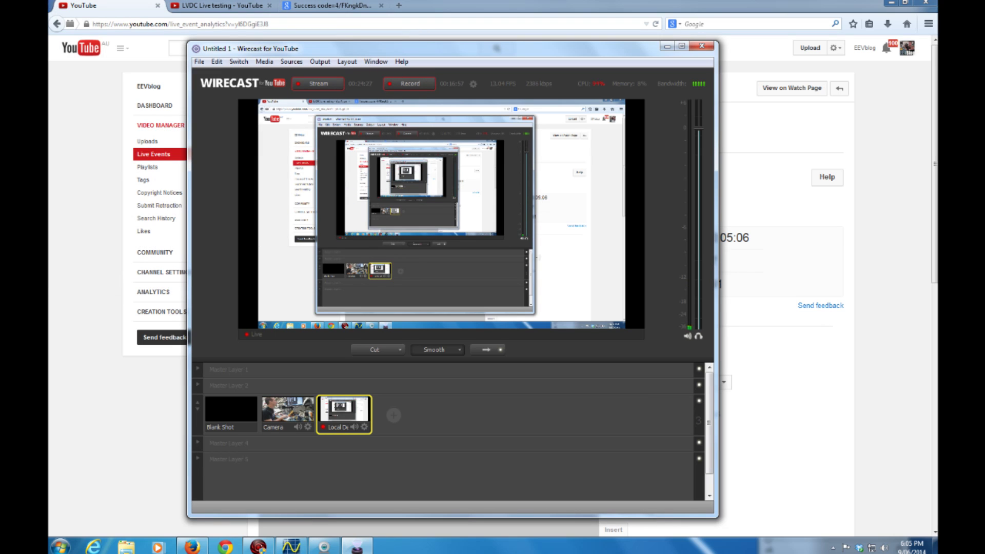
Step: Add a fourth shot to the layer, a new AVerMedia HD Capture C985 live video shot
left_click(385, 407)
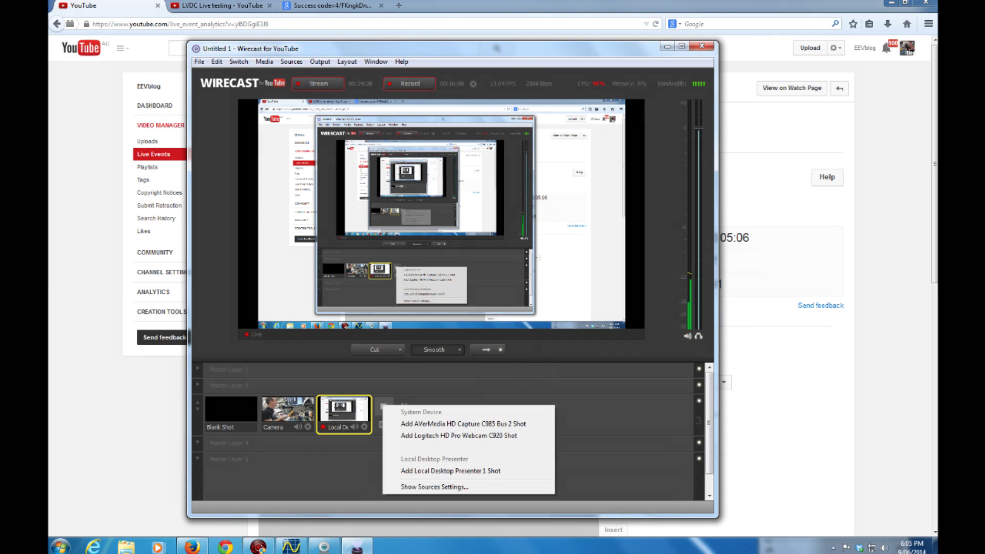
left_click(436, 423)
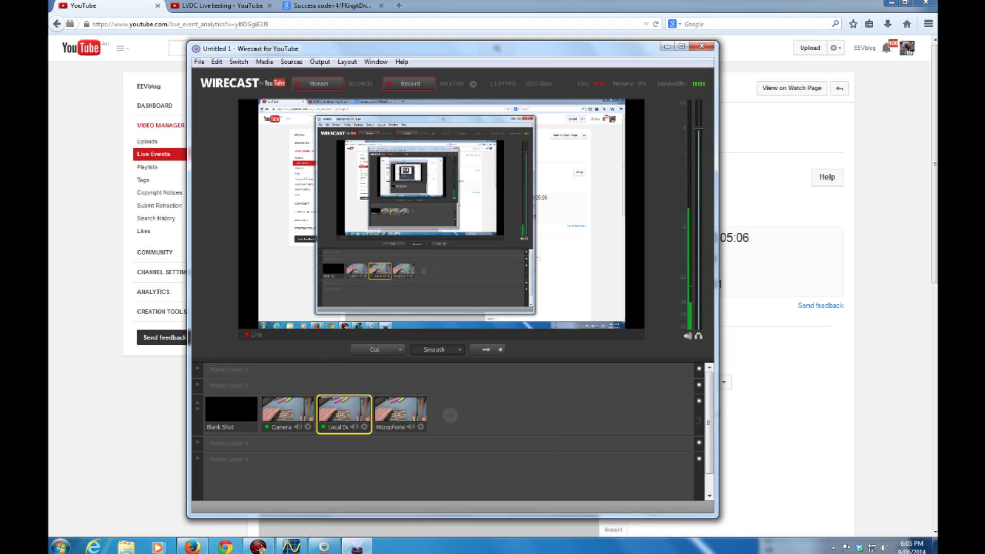